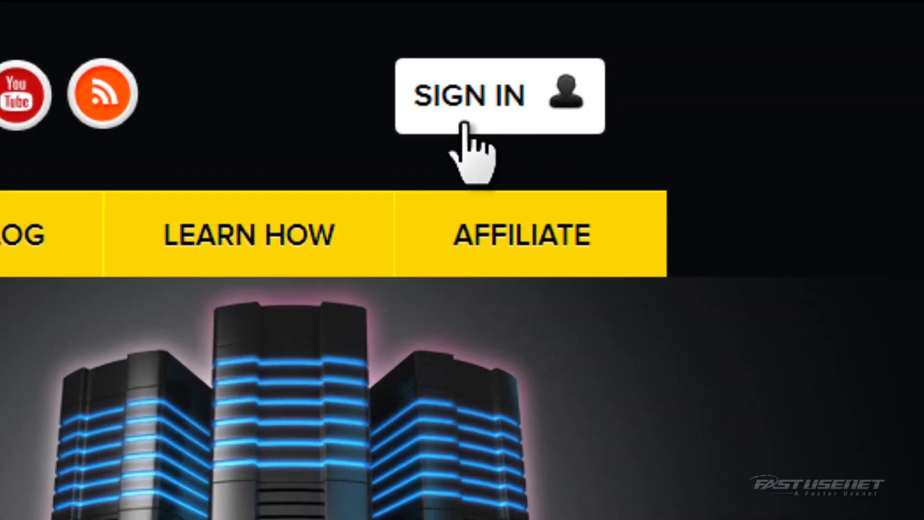
Step: Sign in to the FastUsenet members area and download the GrabIt installer from Resources
click(492, 93)
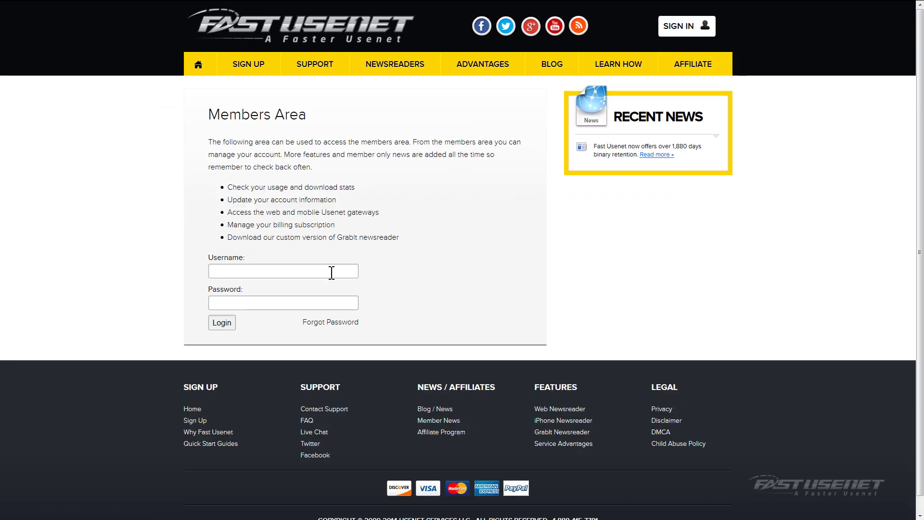
click(331, 273)
text(tutorial)
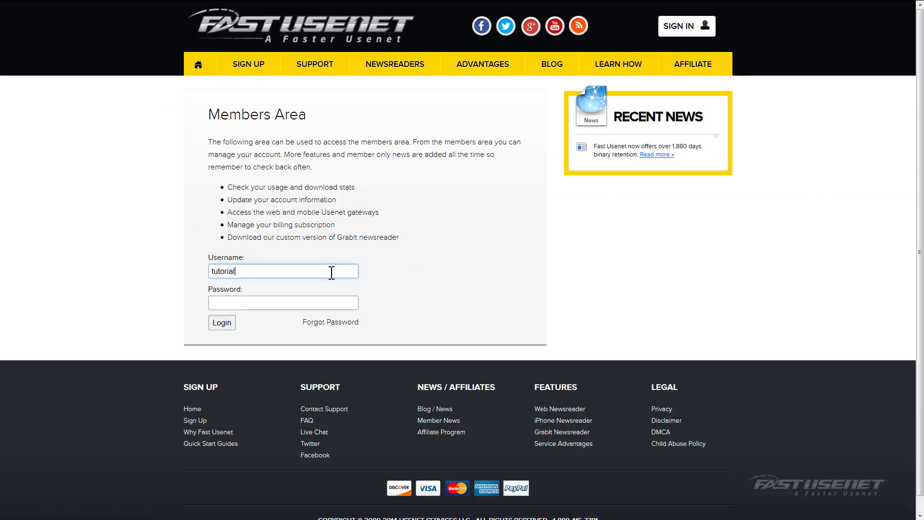
key(Tab)
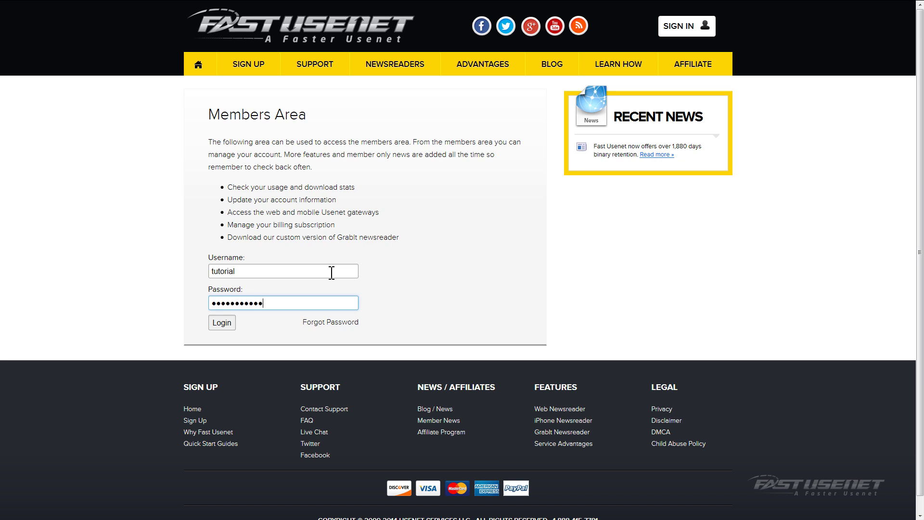
click(222, 322)
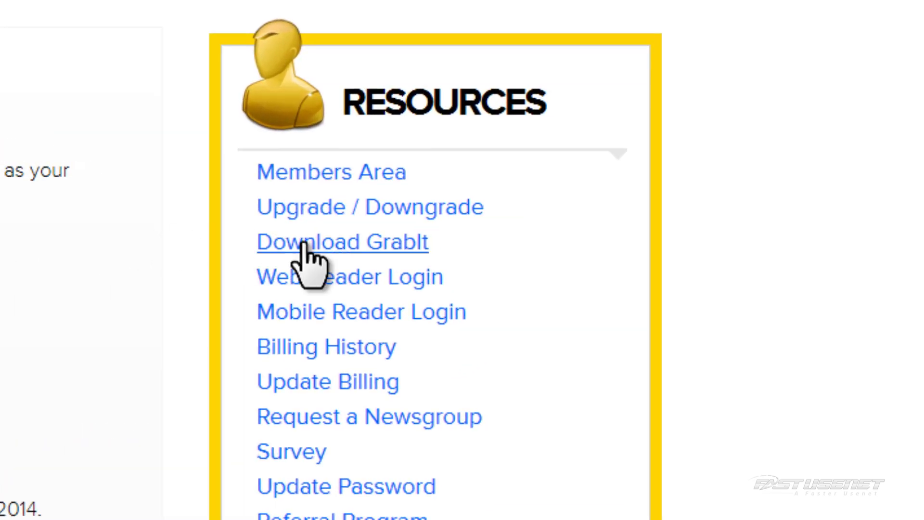
click(307, 244)
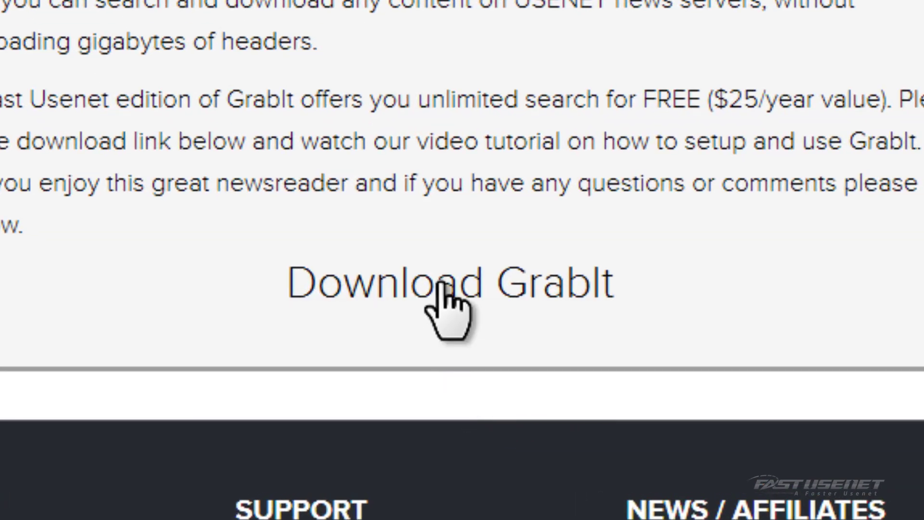
click(442, 283)
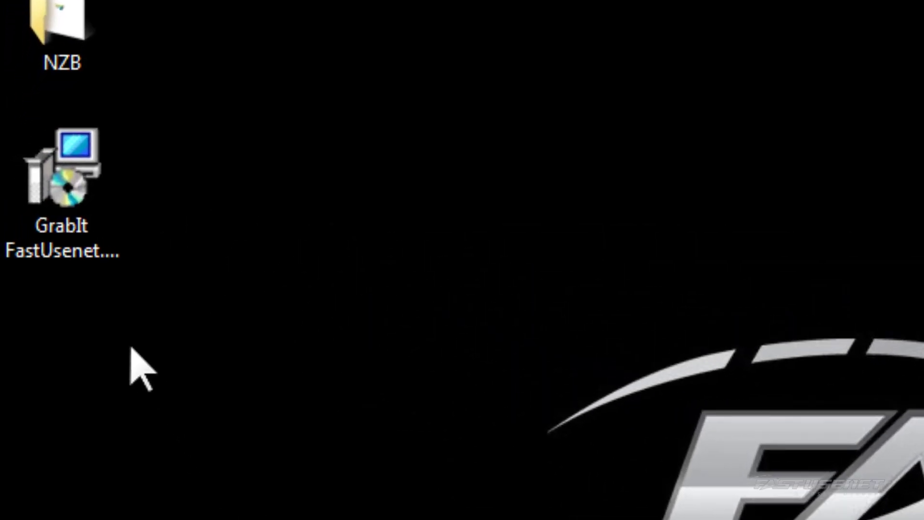
Step: Run the GrabIt installer, accept the licence, keep default folders and tasks, and finish
double_click(73, 189)
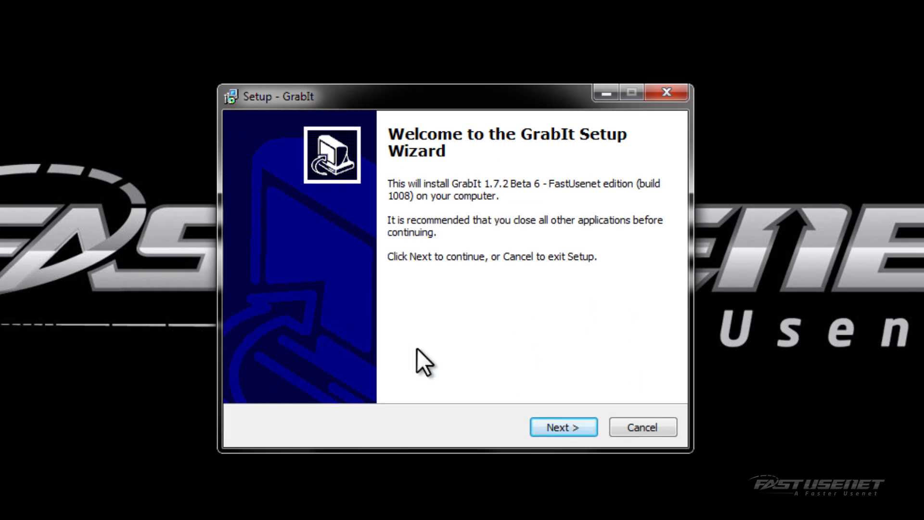
click(564, 430)
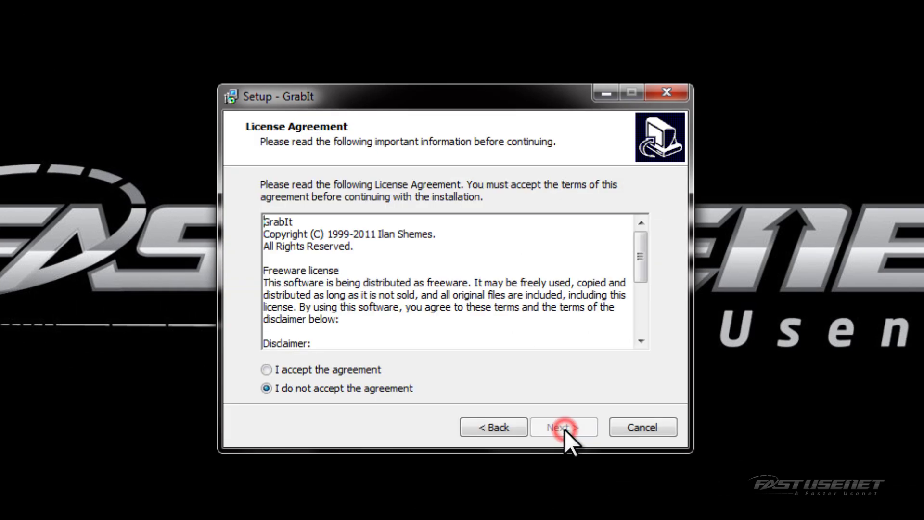
click(290, 367)
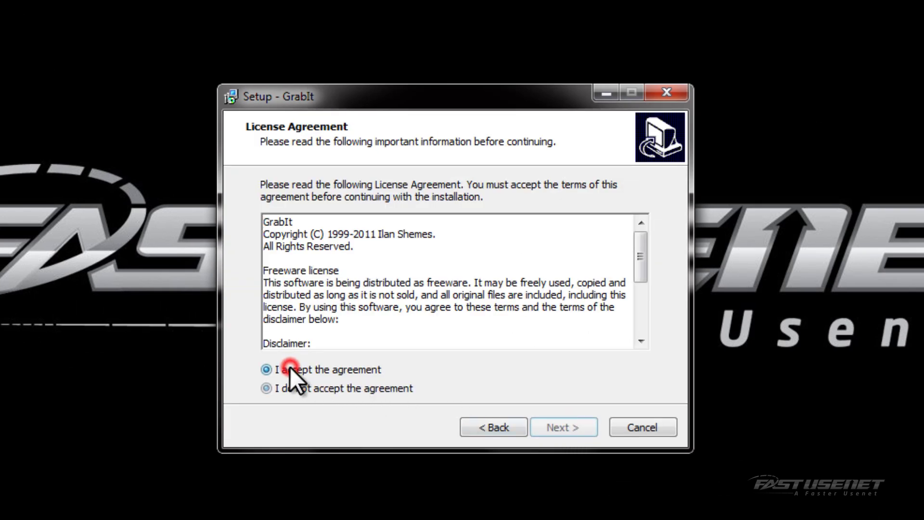
click(563, 427)
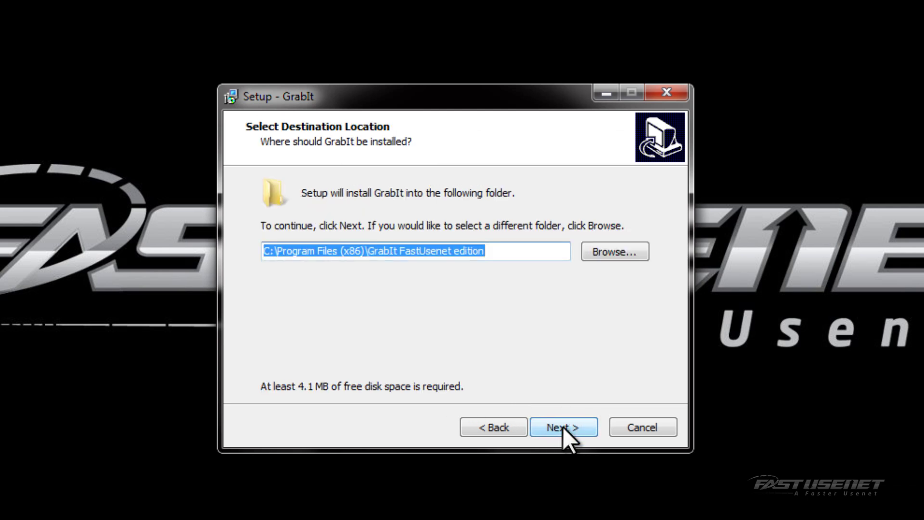
click(562, 427)
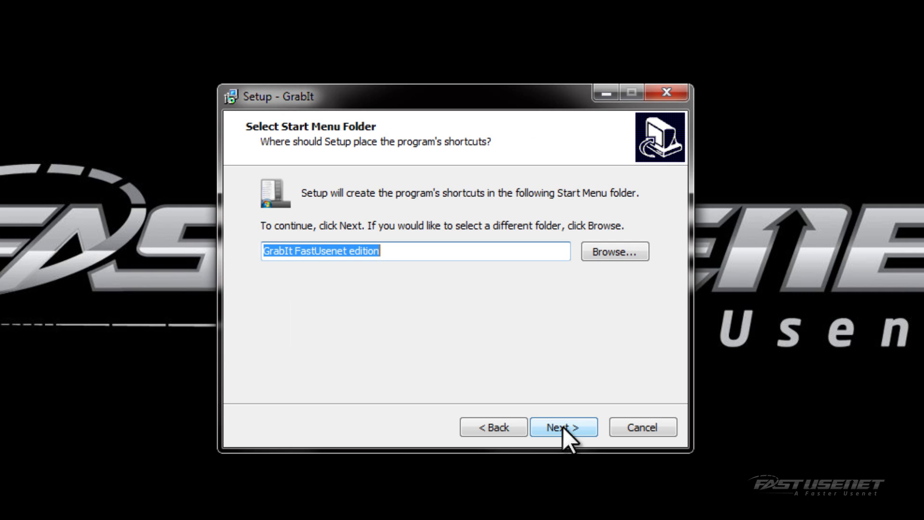
click(562, 427)
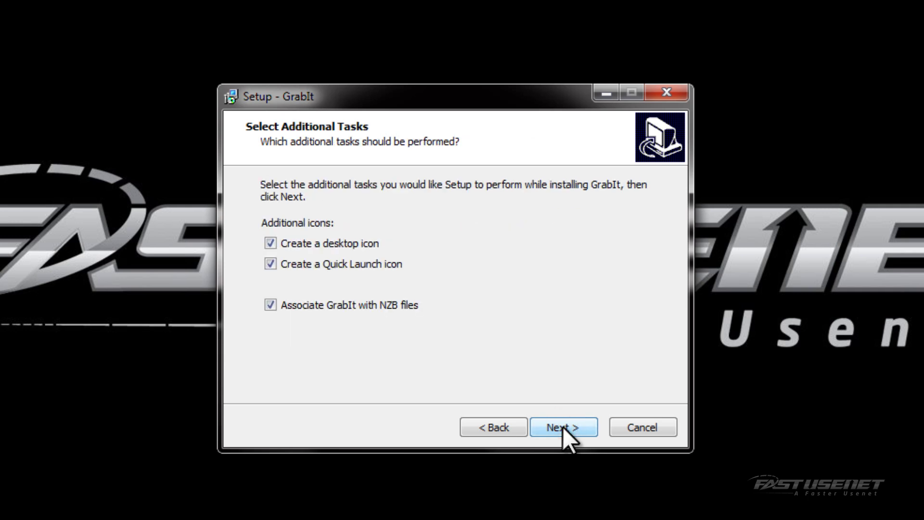
click(562, 426)
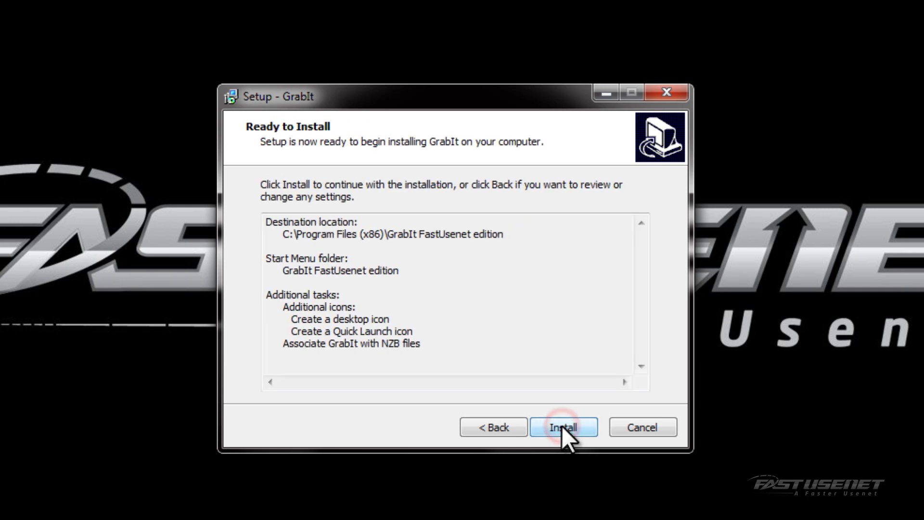
click(561, 426)
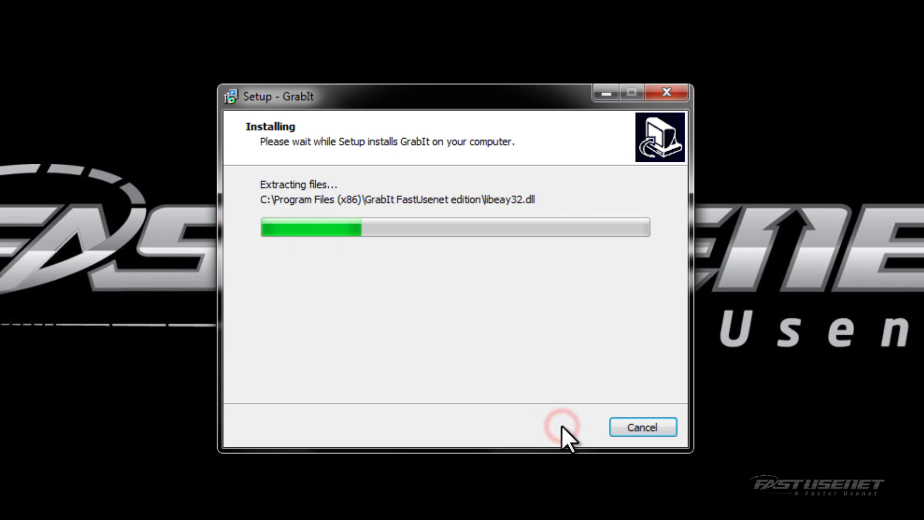
click(562, 426)
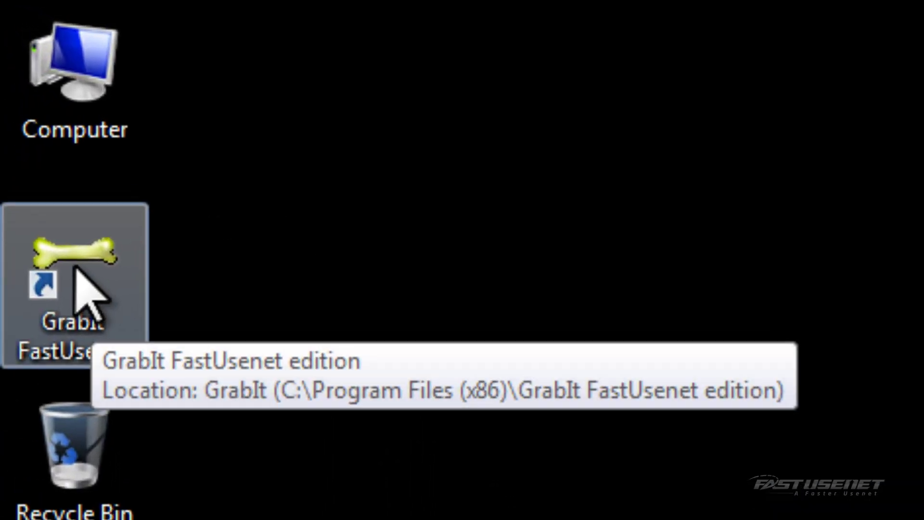
Step: Launch GrabIt and enter the FastUsenet username and password in the configuration wizard
double_click(30, 107)
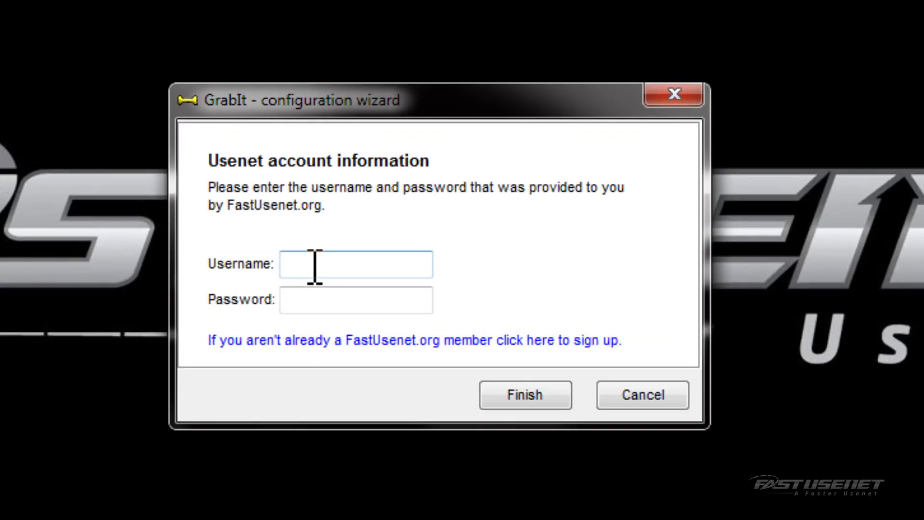
click(315, 264)
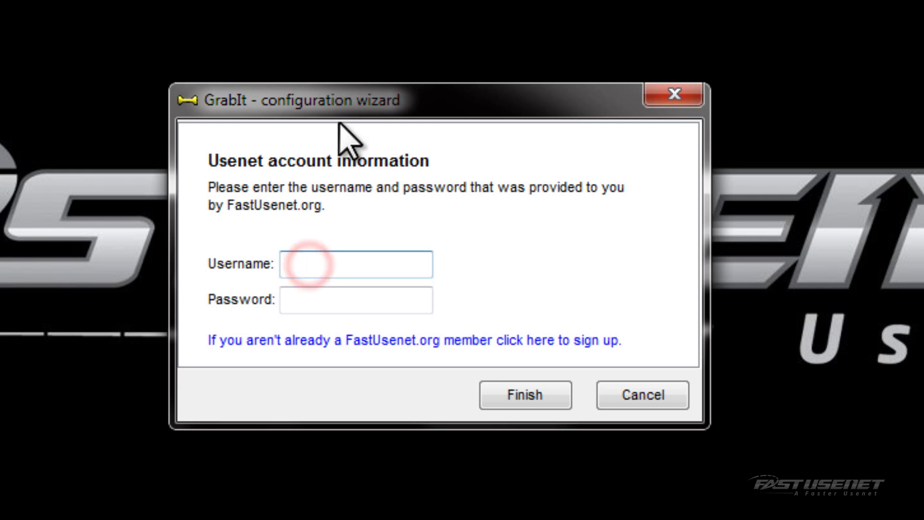
text(tu)
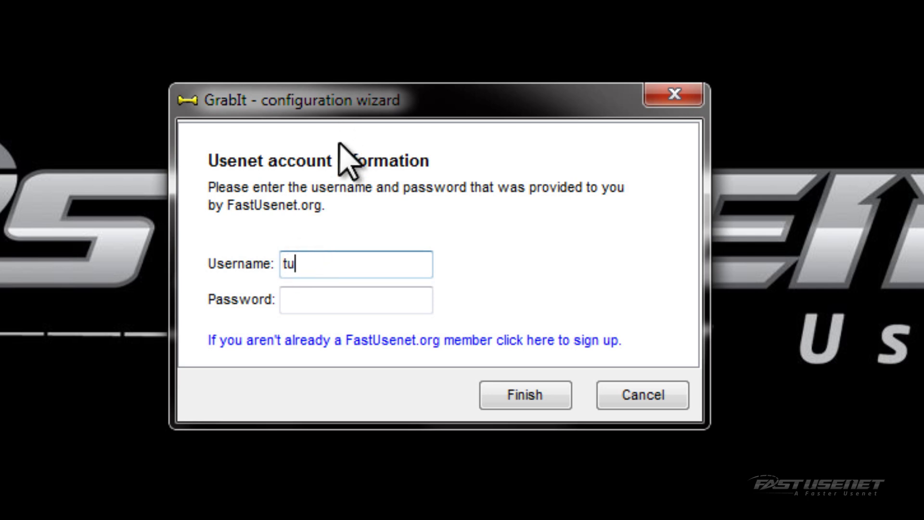
text(torial)
click(314, 298)
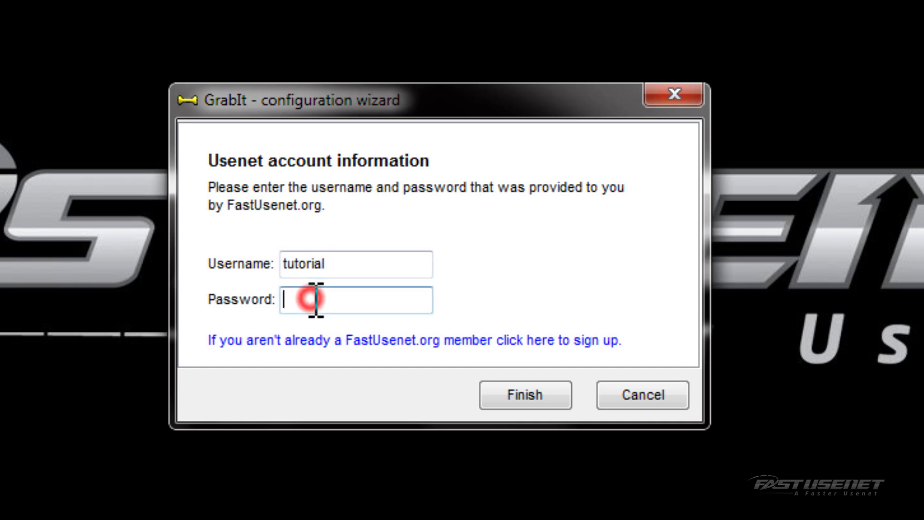
text(**)
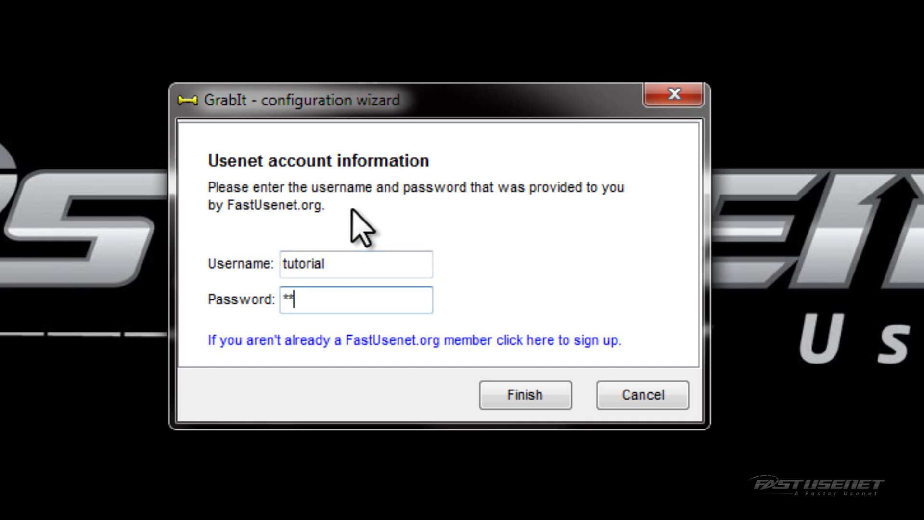
text(*****)
click(525, 395)
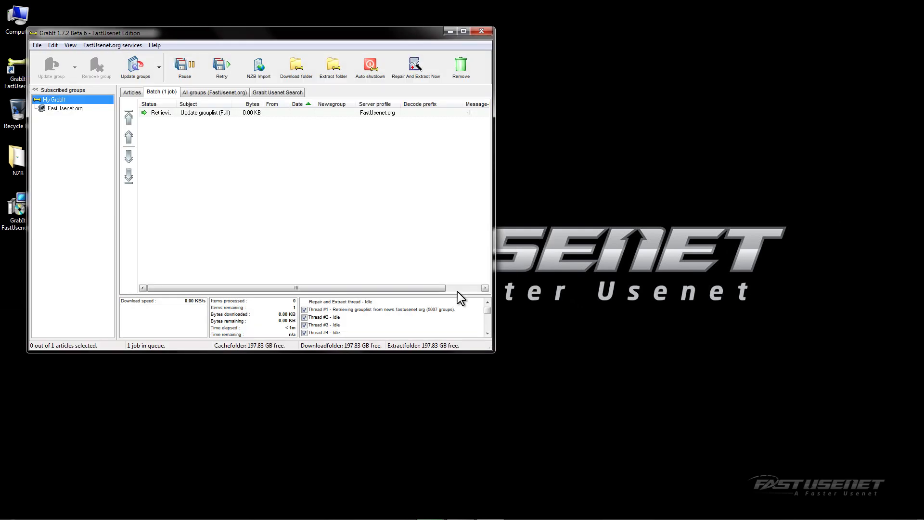
Step: Center the GrabIt window and confirm viewing the new FastUsenet group list
mouse_move(286, 34)
mouse_down()
mouse_move(424, 81)
mouse_move(479, 85)
mouse_up()
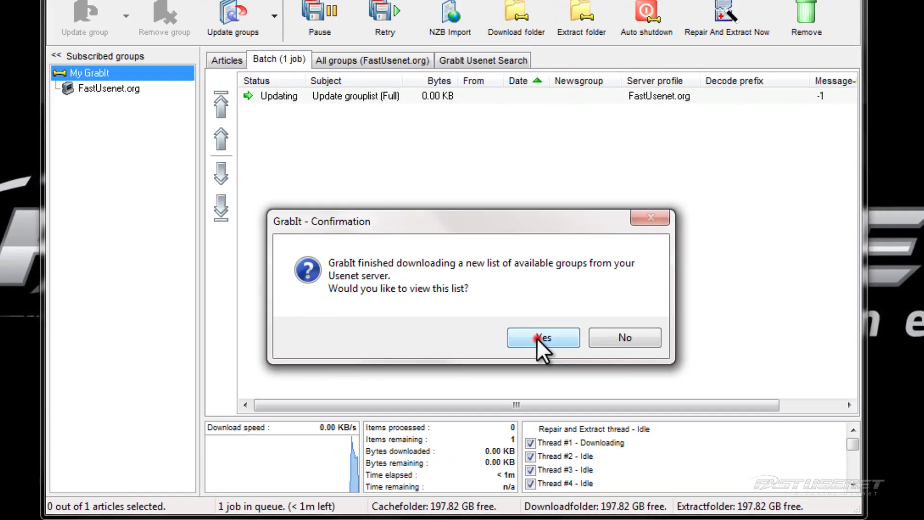
click(531, 302)
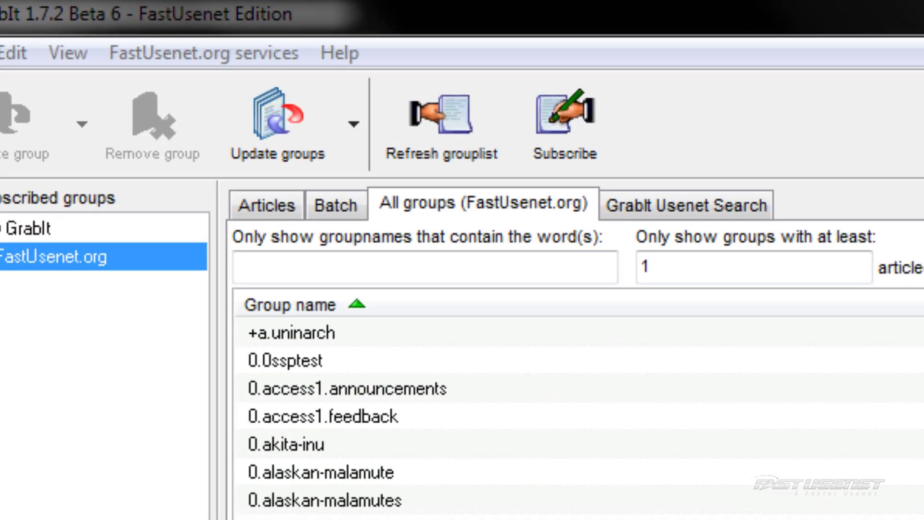
Step: Filter groups by 'ubuntu', subscribe to gmane.linux.ubuntu.user, and update its headers
click(396, 266)
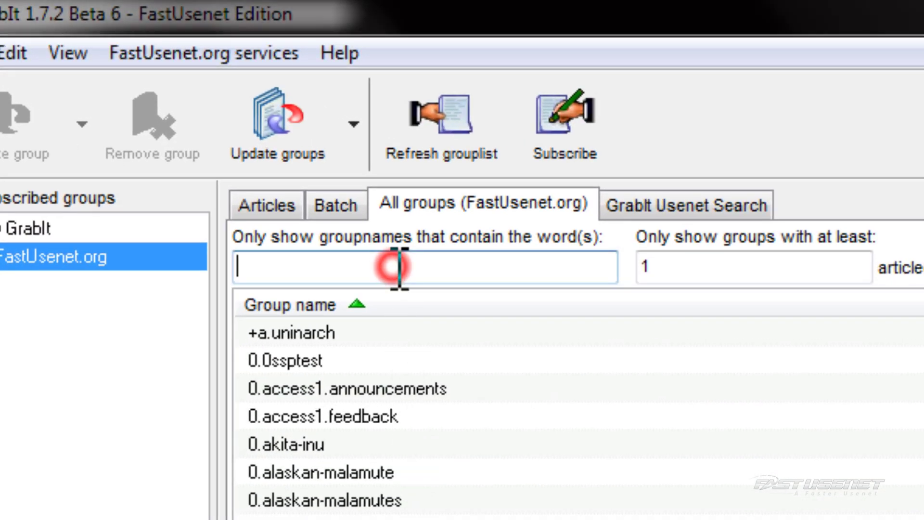
text(ubu)
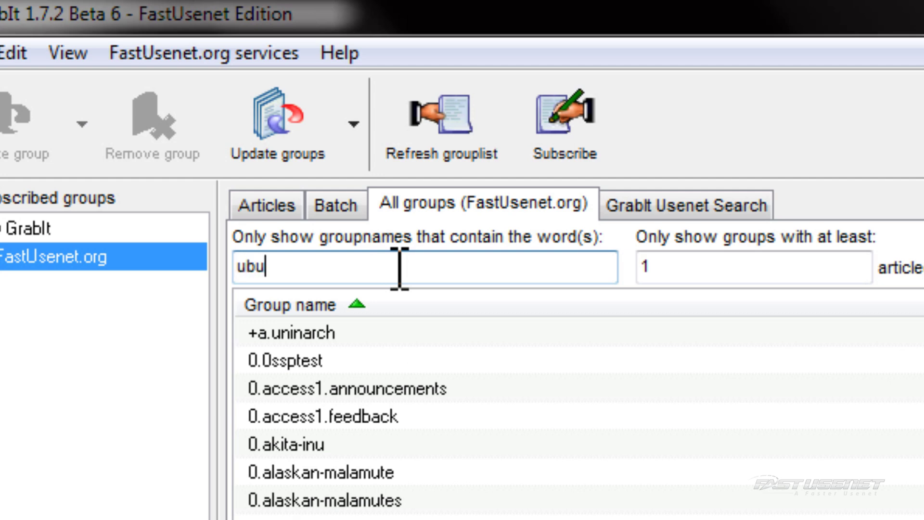
text(ntu)
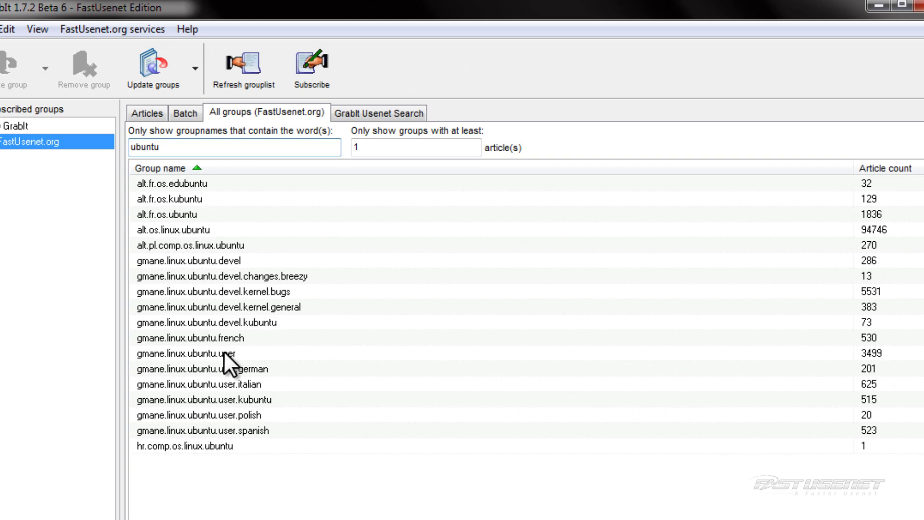
click(223, 351)
right_click(224, 351)
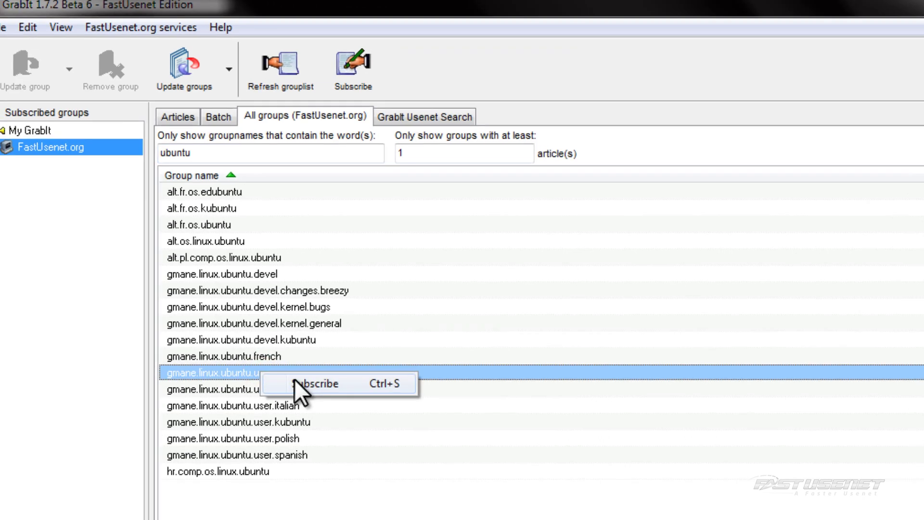
click(295, 380)
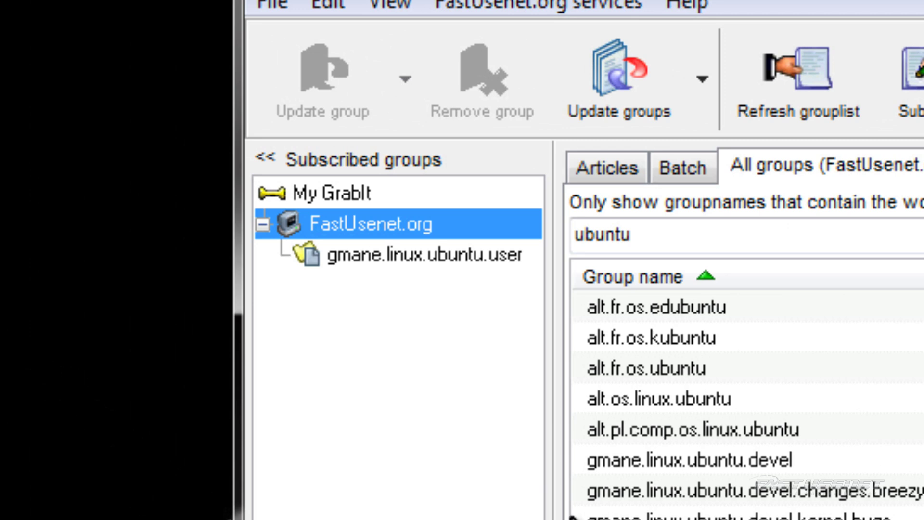
click(434, 257)
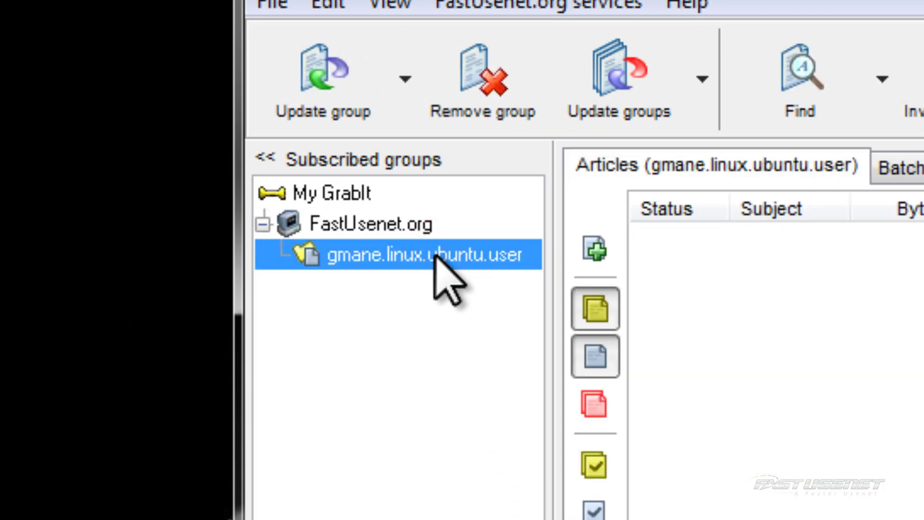
click(330, 81)
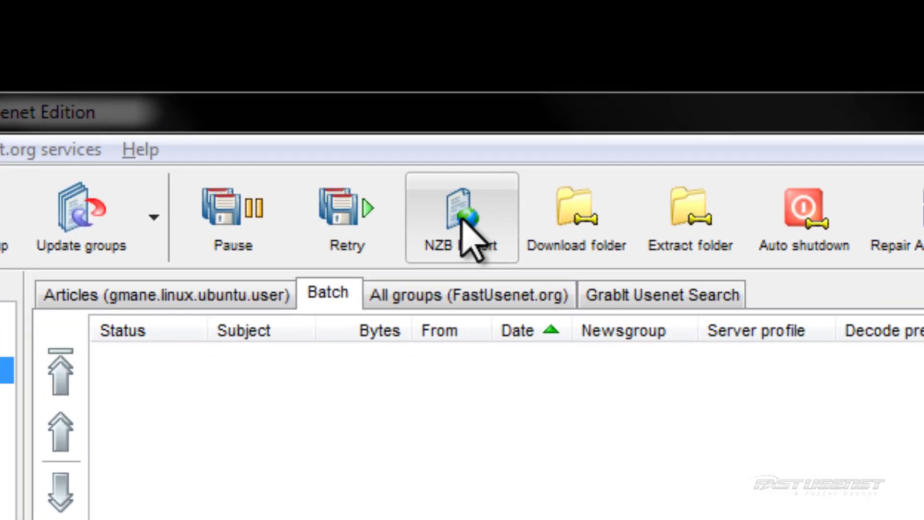
Step: Import Ubuntu Linux 12.04.nzb and grab its files into the batch
click(408, 97)
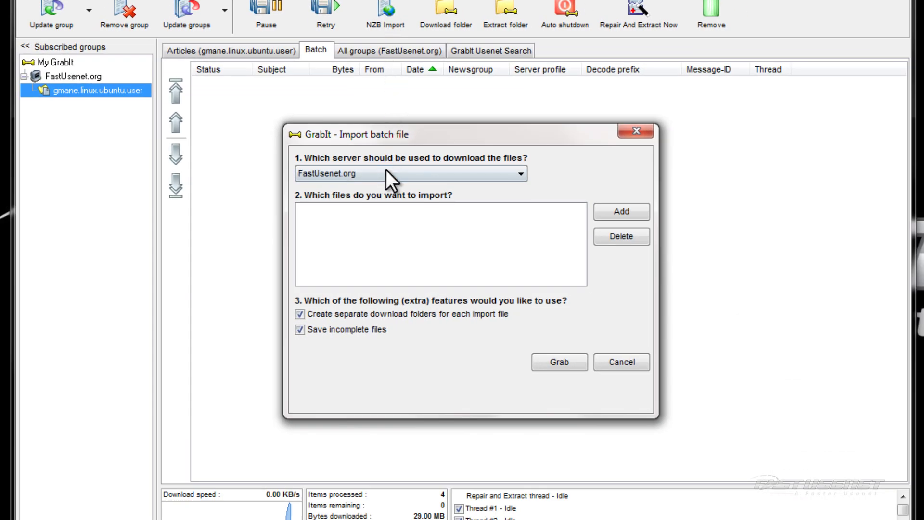
click(620, 212)
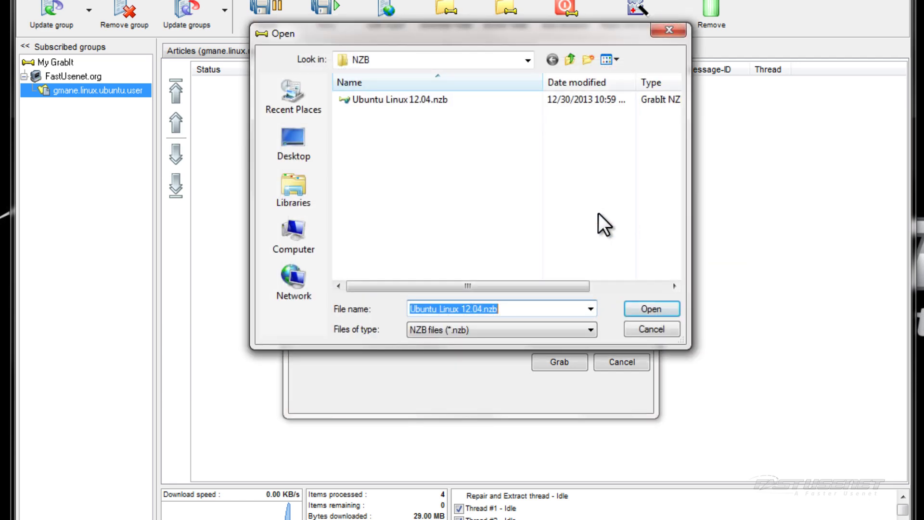
click(382, 99)
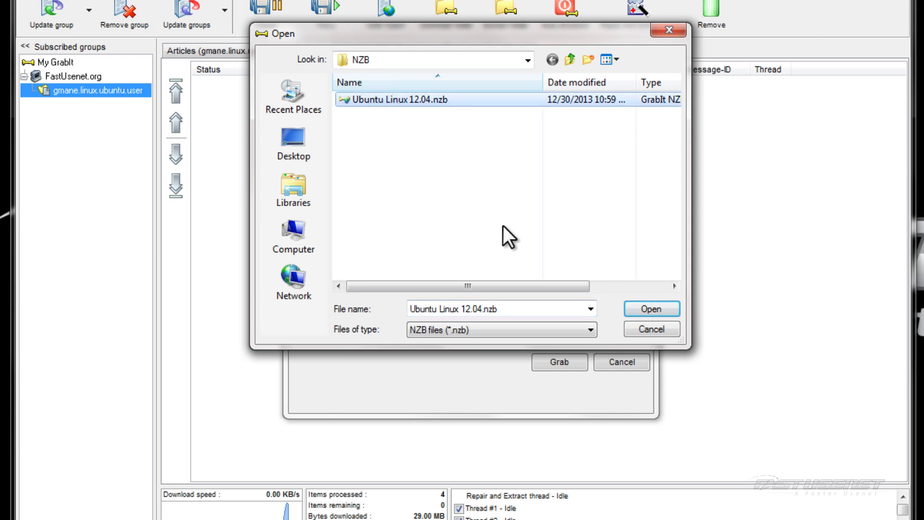
click(657, 308)
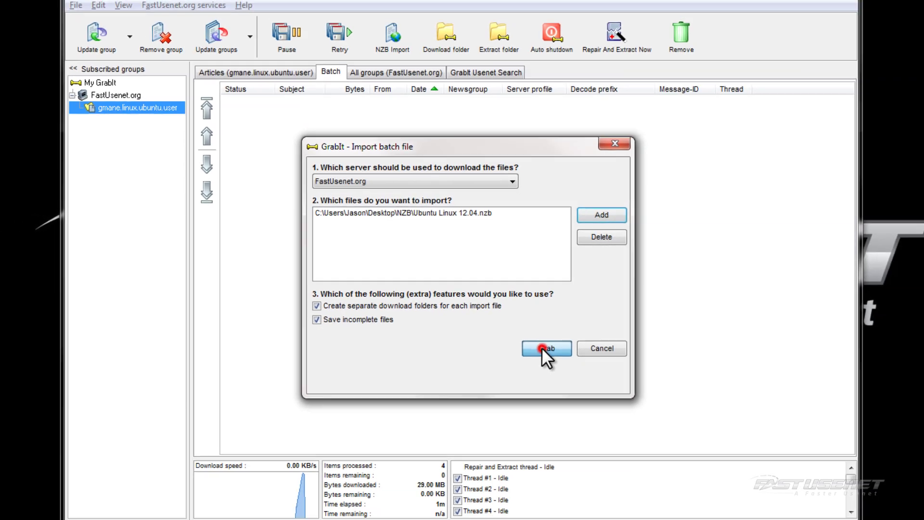
click(553, 361)
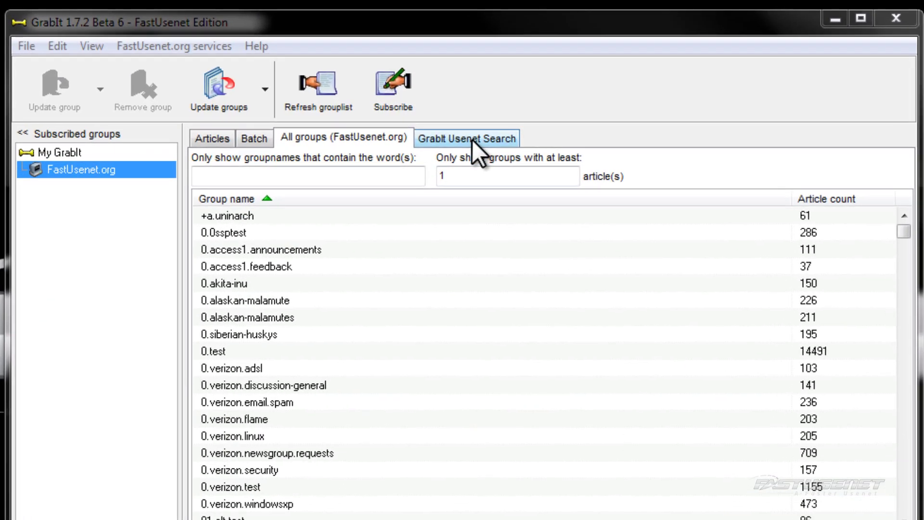
Step: Run a Usenet Search for 'ubuntu server 12.04'
click(472, 140)
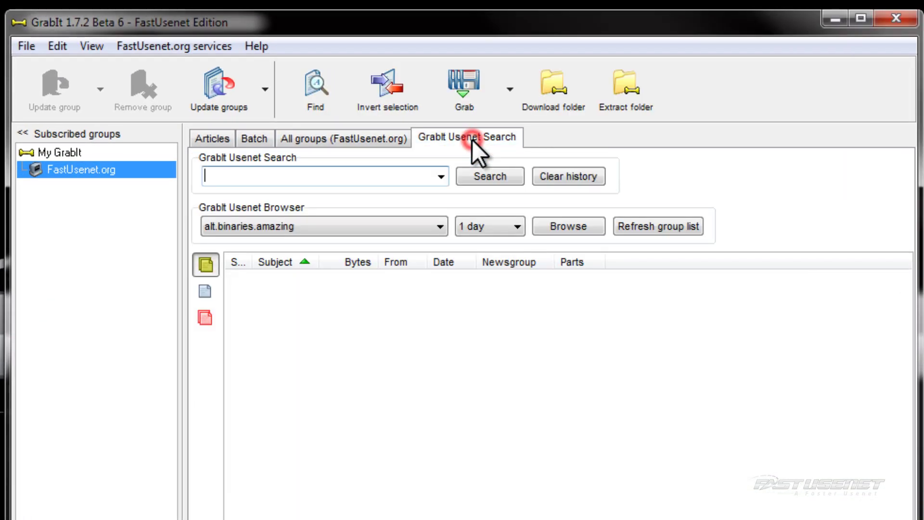
click(308, 176)
text(ubuntu server 12.04)
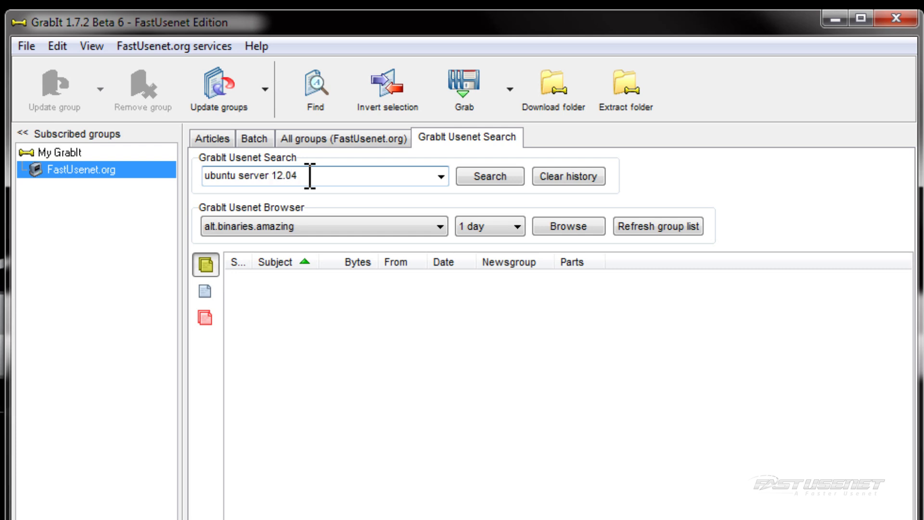
click(485, 176)
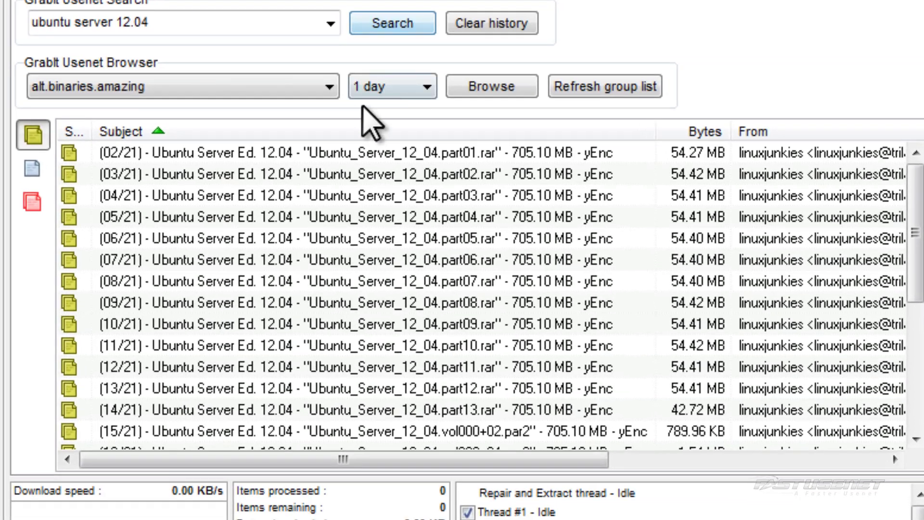
Step: Grab Ubuntu Server Ed. 12.04 parts 01 through 21/21 from FastUsenet.org and check the batch
click(351, 154)
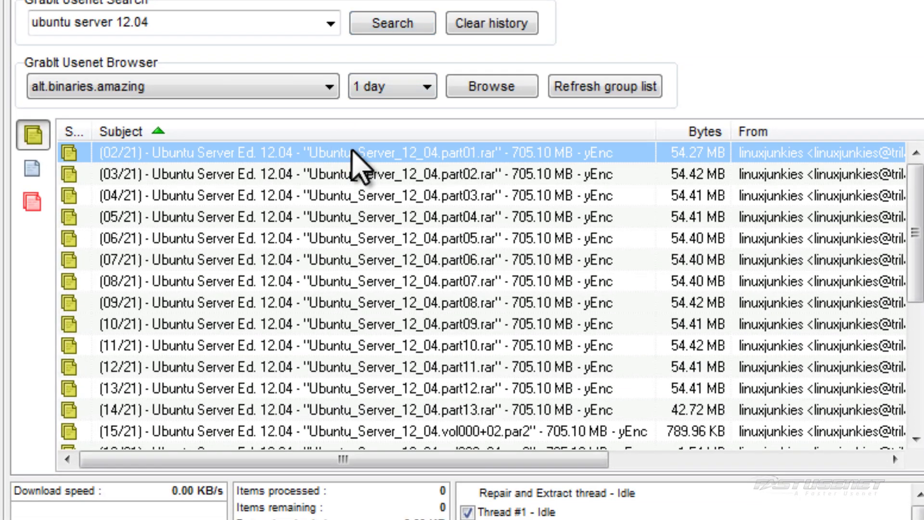
shift+click(357, 410)
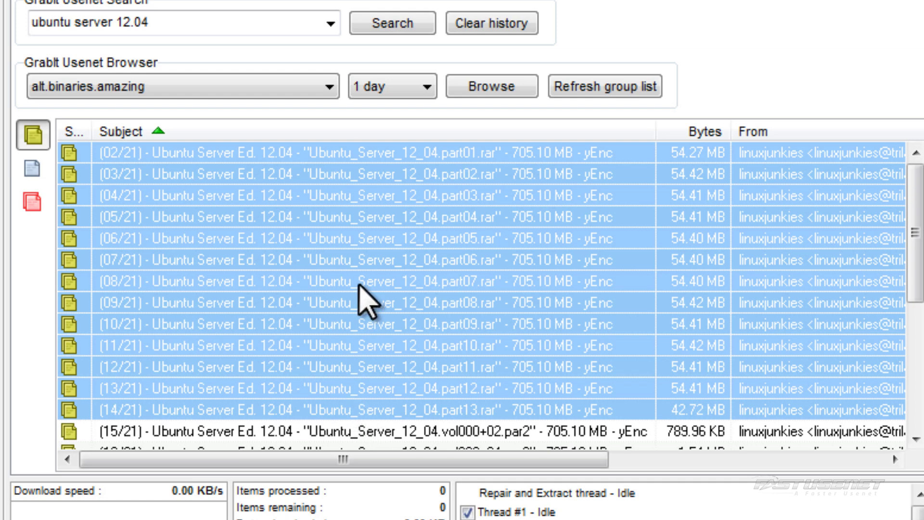
scroll(365, 299, down, 2)
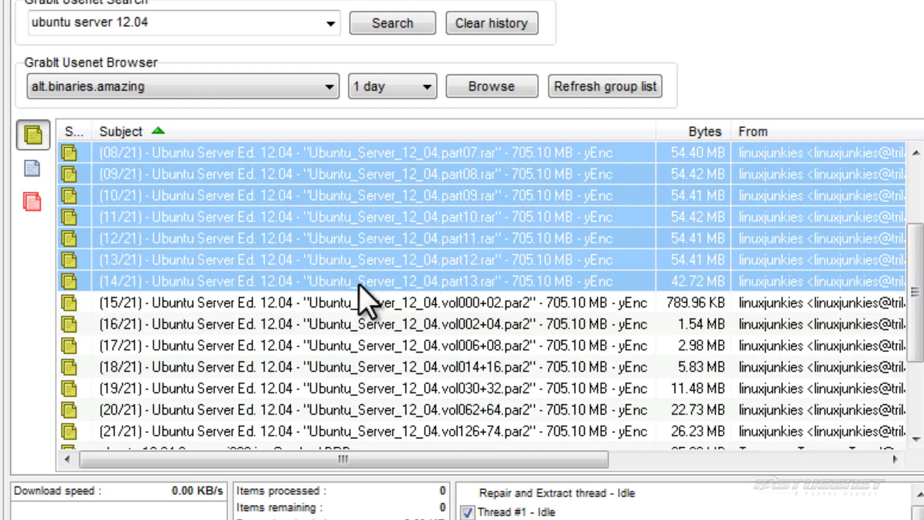
shift+click(148, 432)
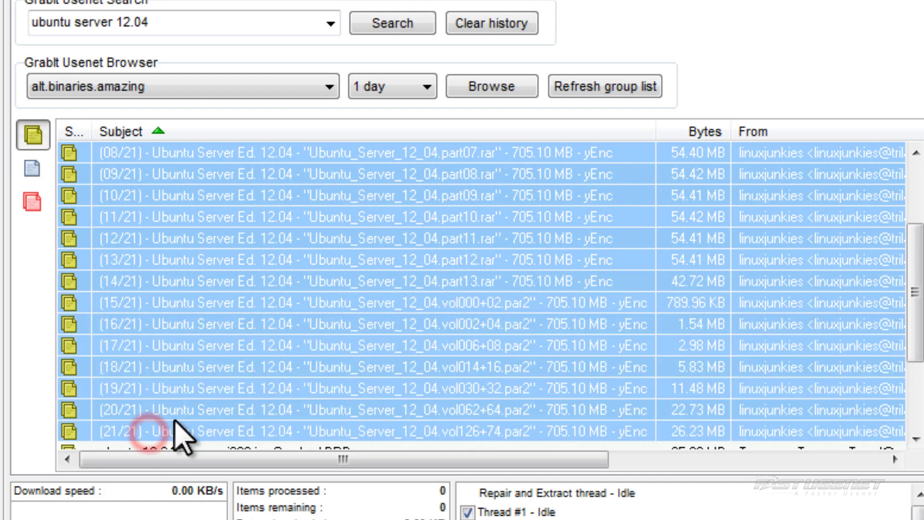
right_click(341, 288)
mouse_move(451, 302)
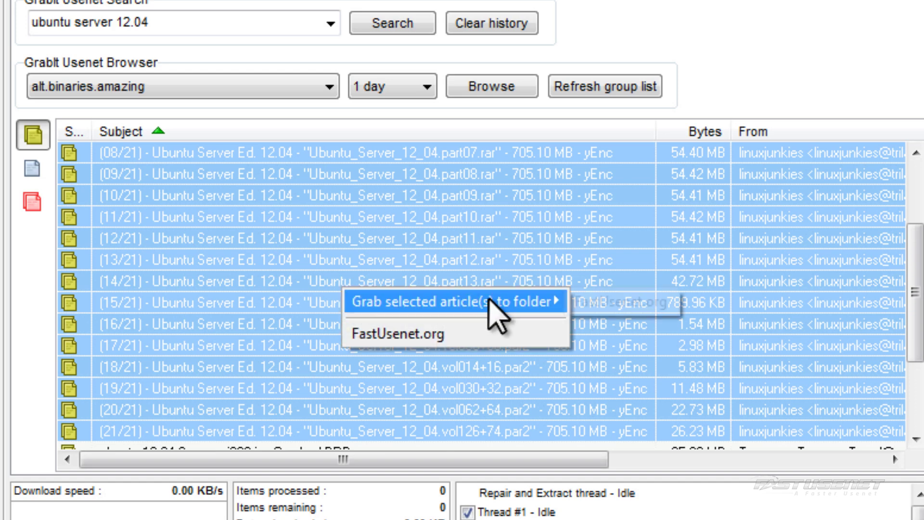
click(475, 346)
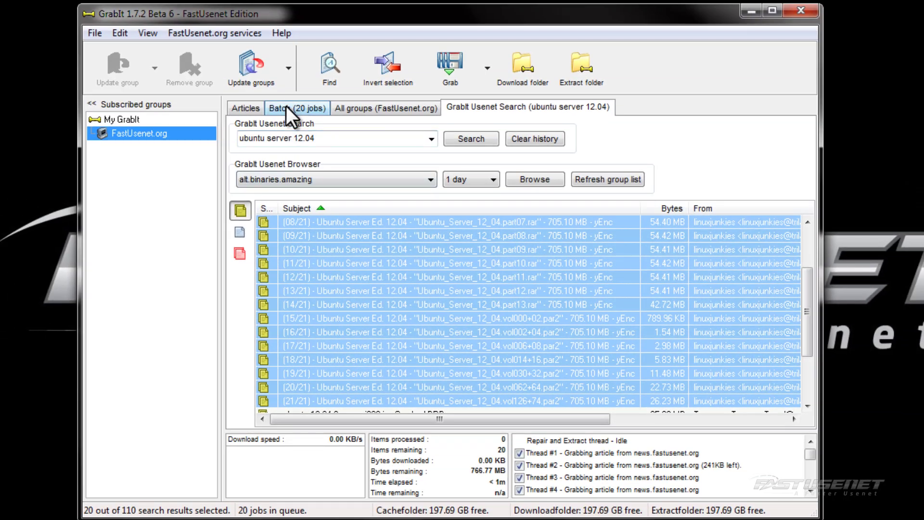
click(286, 107)
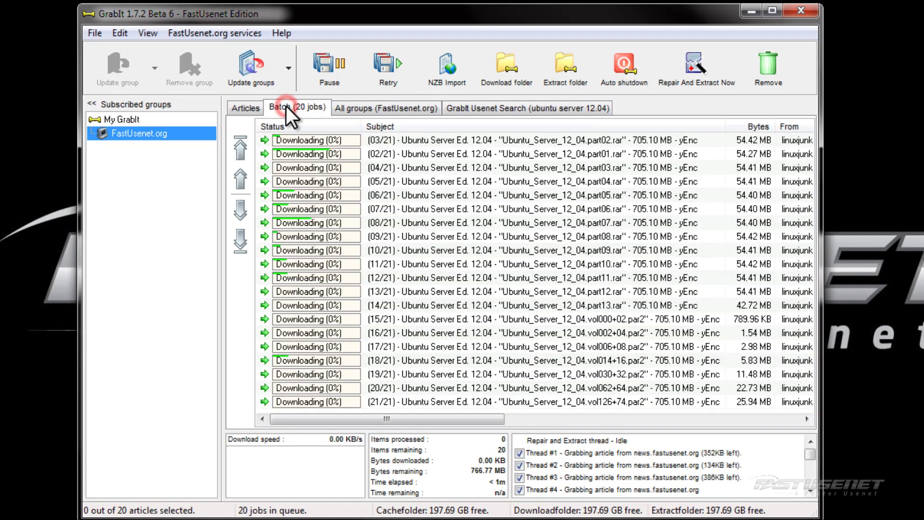